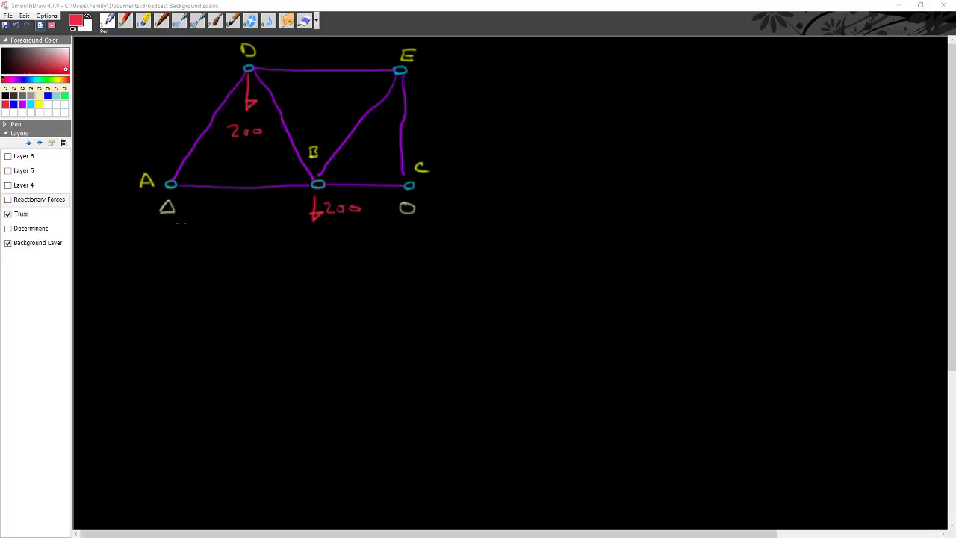
Dismiss the hidden-layer warnings, make Truss the working layer, and show the Determinant layer's notes.
left_click(181, 222)
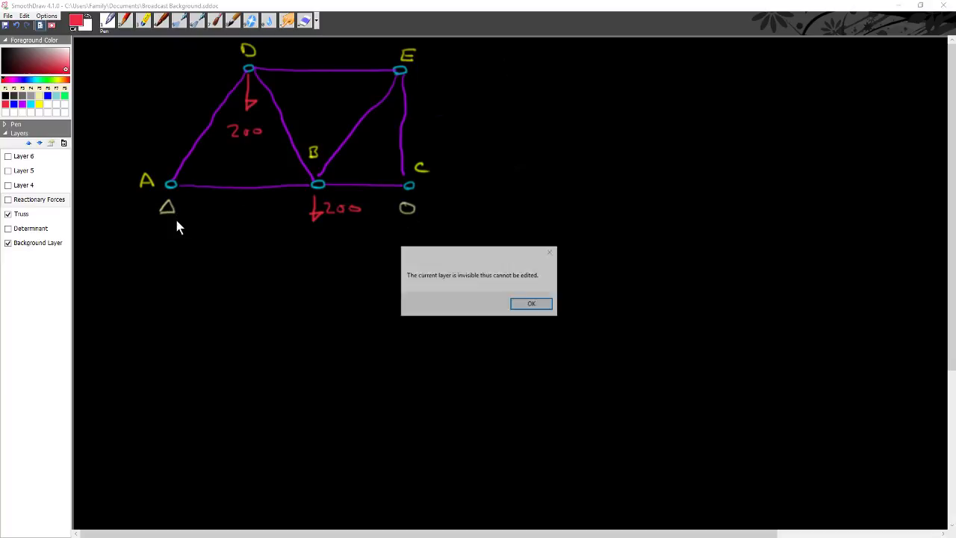
left_click(523, 306)
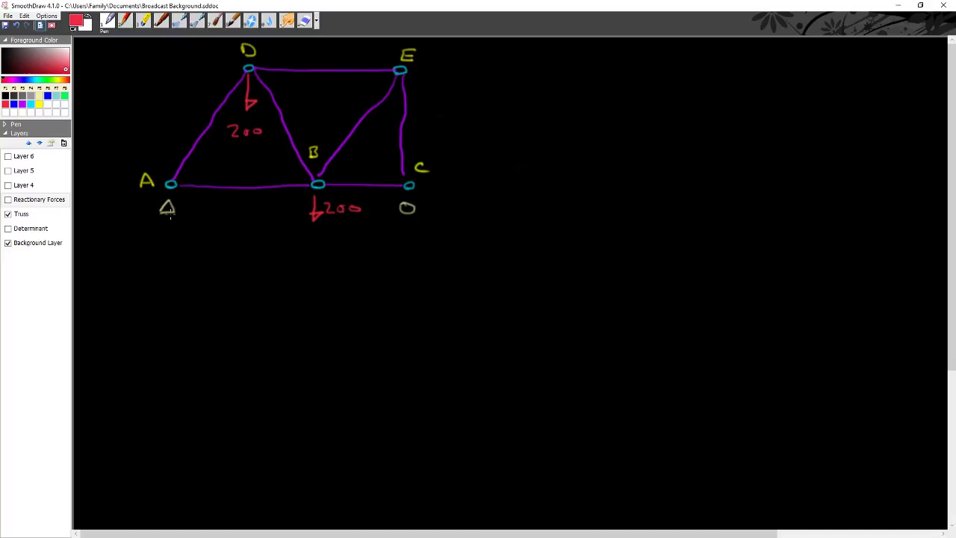
left_click(168, 213)
left_click(529, 303)
left_click(39, 249)
left_click(19, 216)
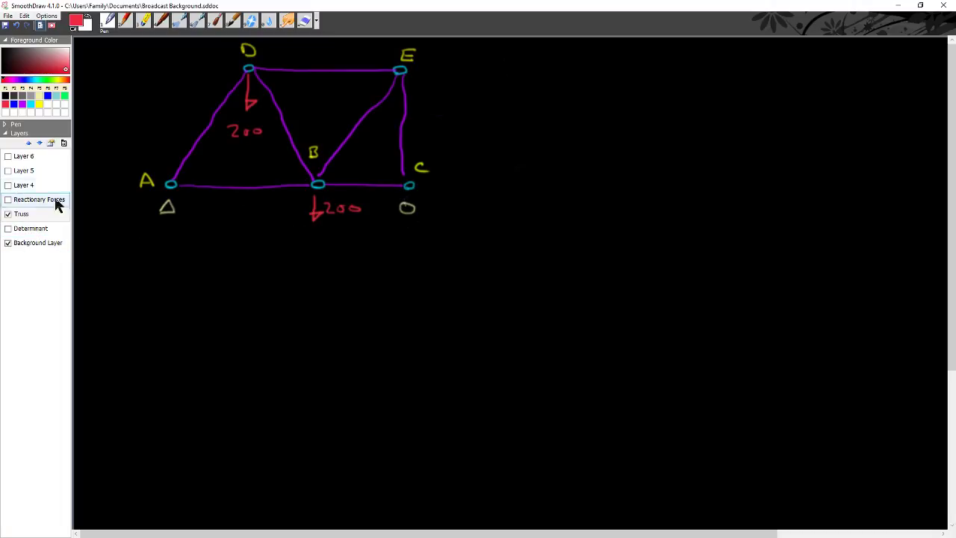
left_click(8, 229)
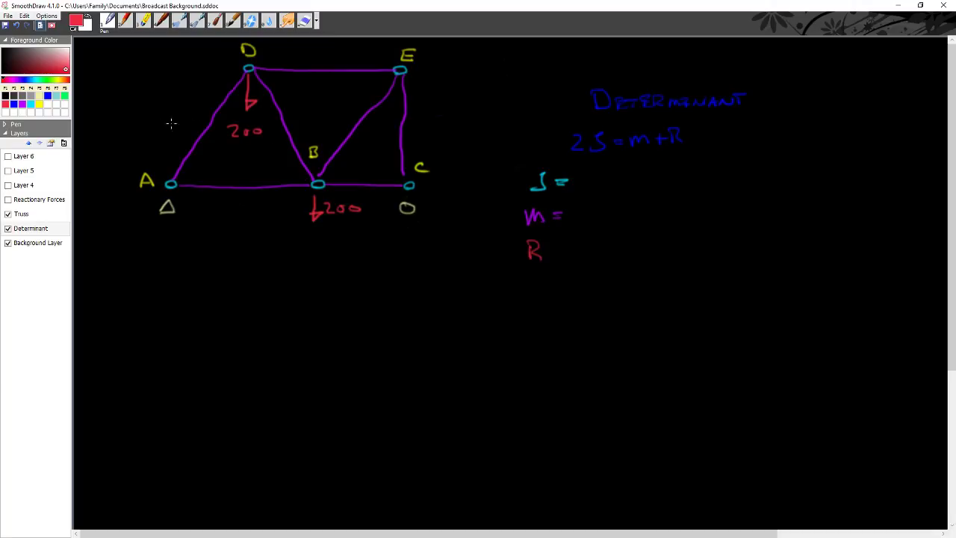
Write 5 after J = in cyan and 7 after m = in purple.
left_click(29, 101)
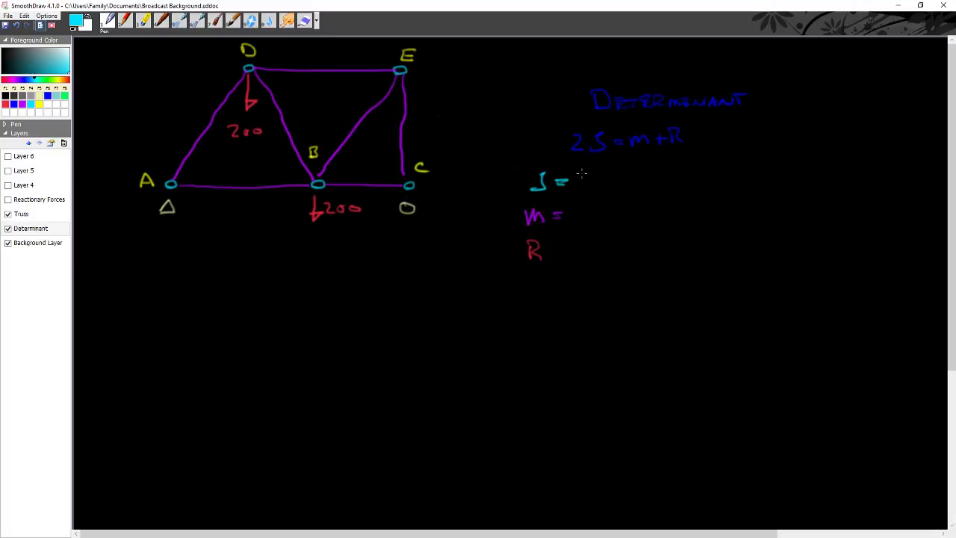
mouse_move(581, 174)
left_mouse_down()
mouse_move(578, 183)
mouse_move(594, 171)
left_mouse_up()
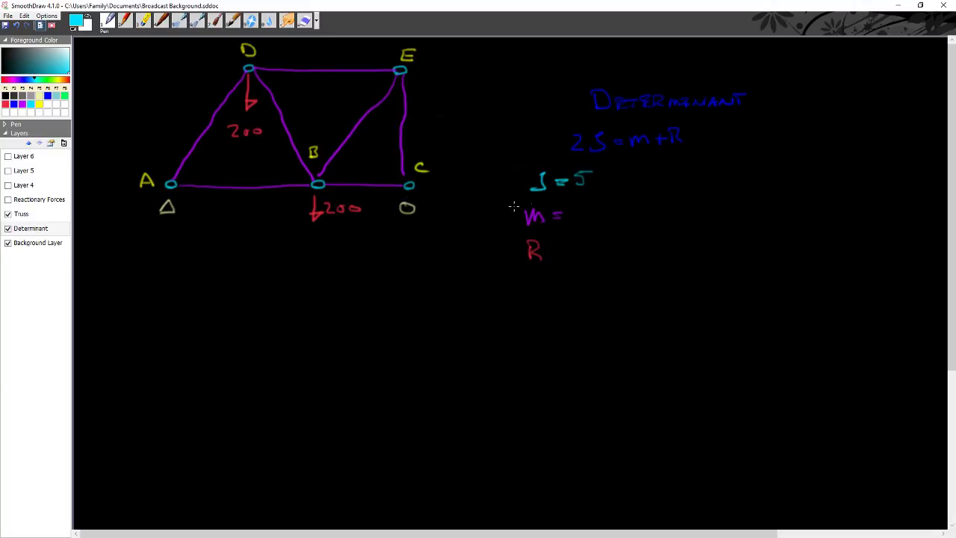
left_click(23, 105)
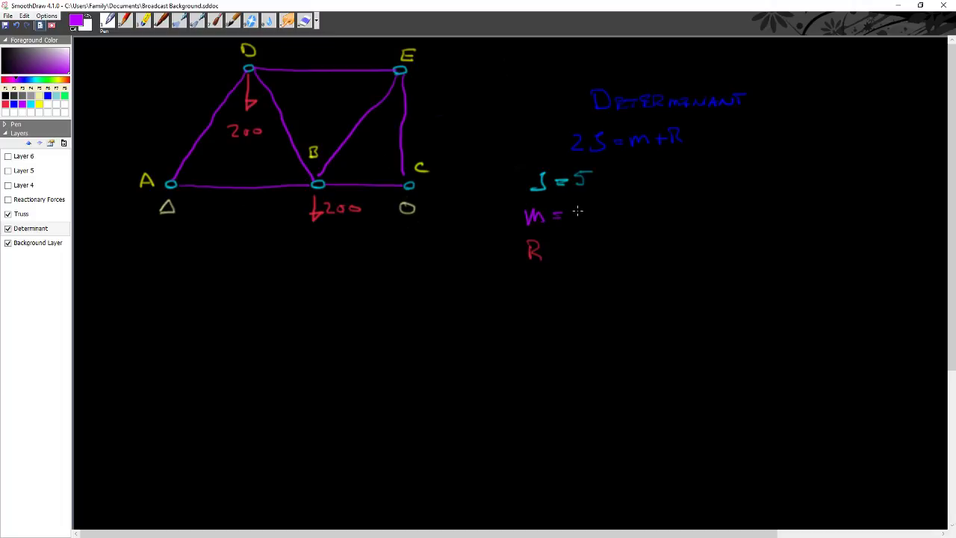
left_click_drag(576, 205, 579, 217)
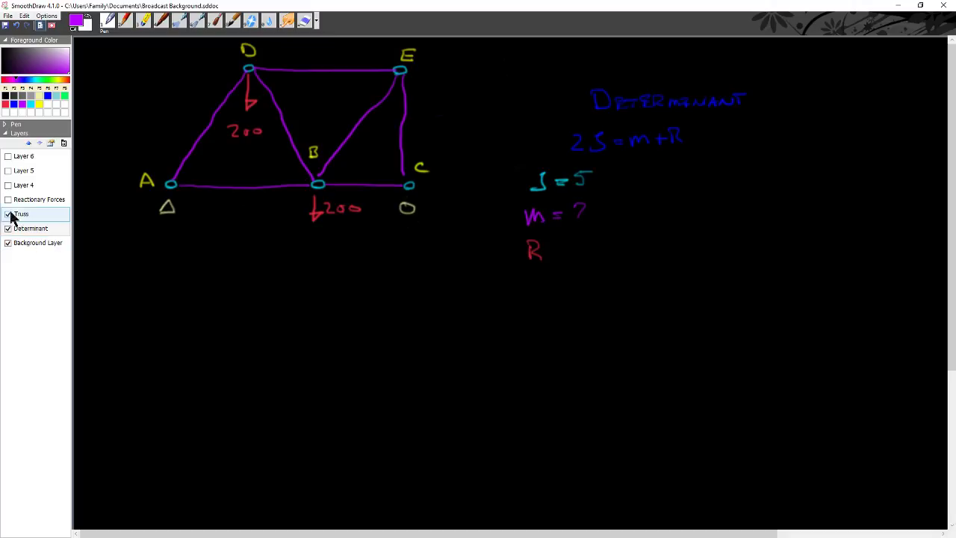
Make Reactionary Forces the working layer and show the RFAx, RFAy and RFCy arrows.
left_click(9, 243)
left_click(8, 200)
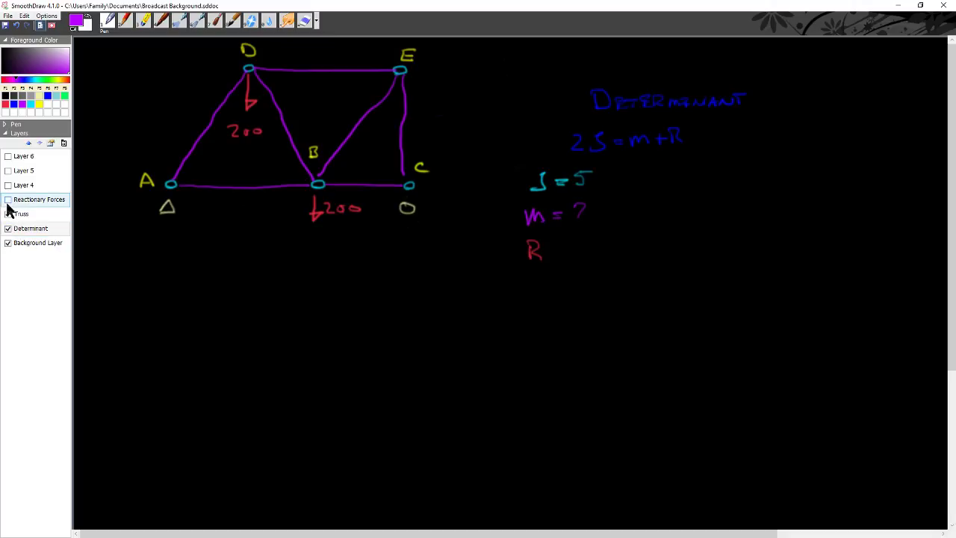
left_click(9, 199)
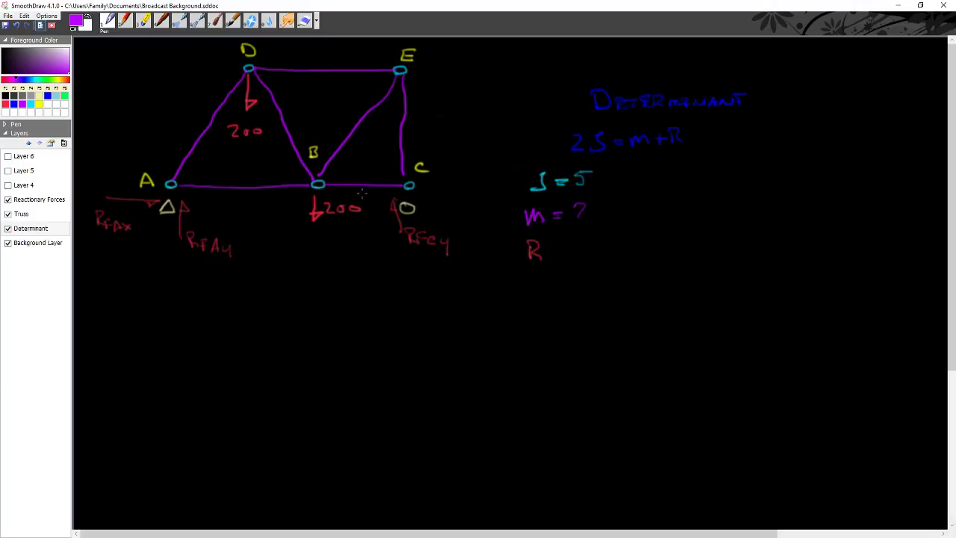
In red, complete R = 3, touch up J's 5, tick m = 7, then hide the determinacy notes.
left_click(6, 105)
left_click_drag(550, 248, 572, 250)
left_click_drag(581, 181, 578, 188)
left_click_drag(635, 203, 667, 193)
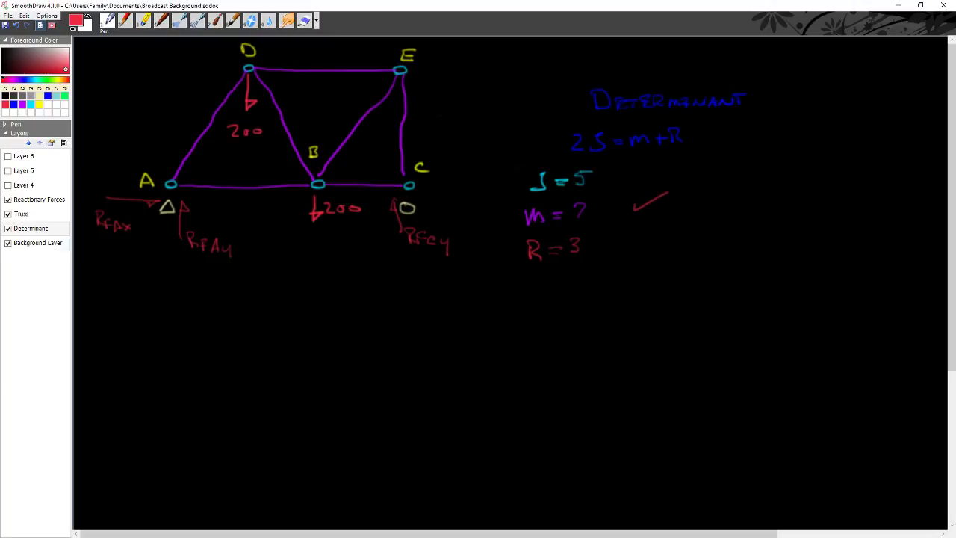
left_click(9, 229)
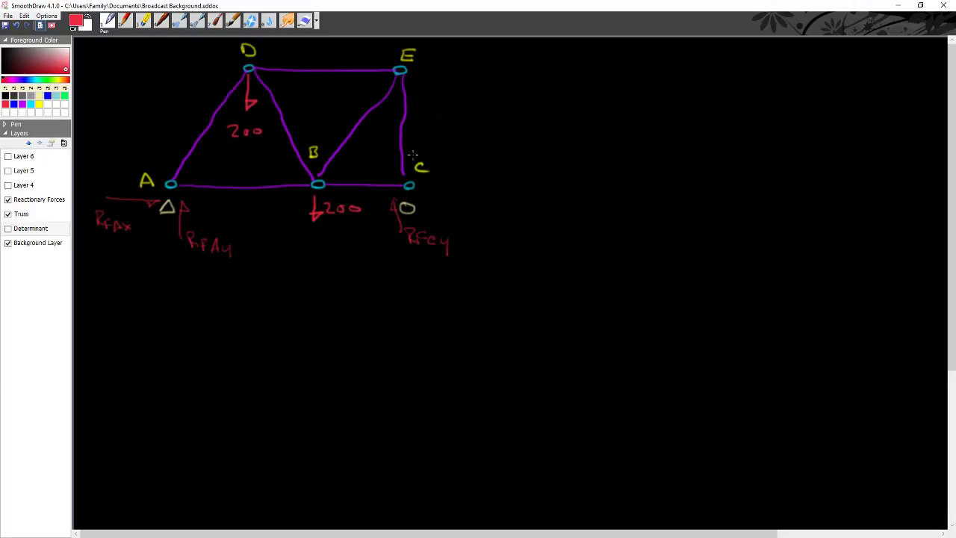
In blue, keep Layer 4 hidden, make Layer 5 visible and active, and write '=' after Σm.
left_click(14, 104)
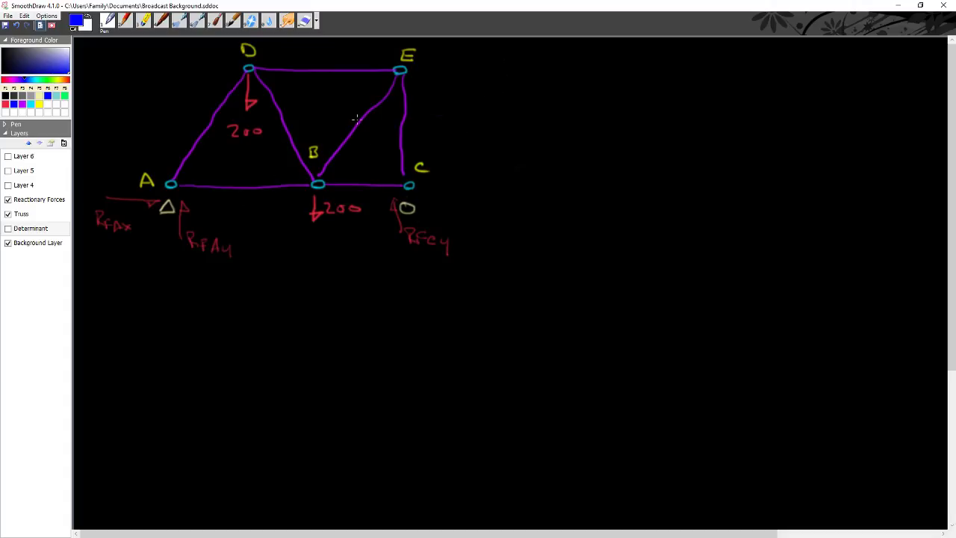
left_click(37, 186)
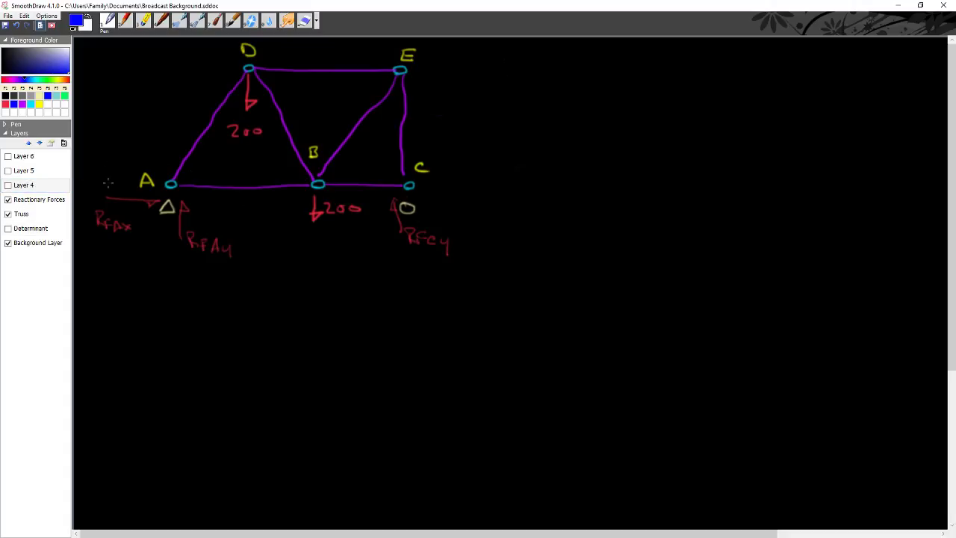
left_click(8, 185)
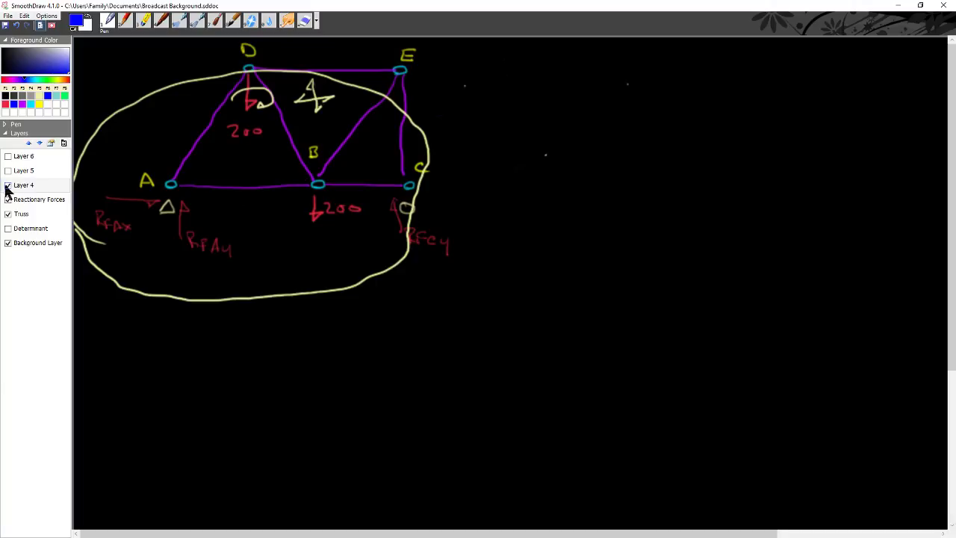
left_click(8, 185)
left_click(8, 171)
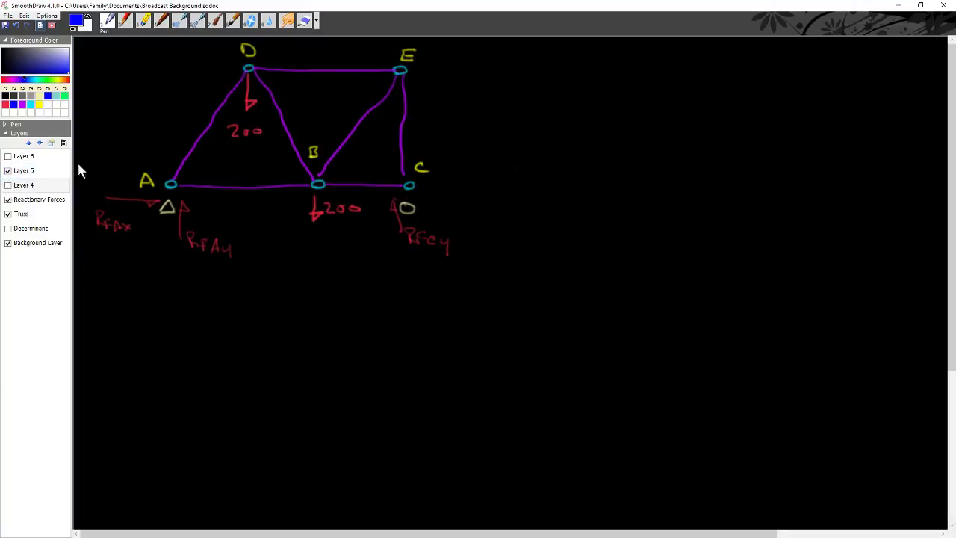
left_click(501, 85)
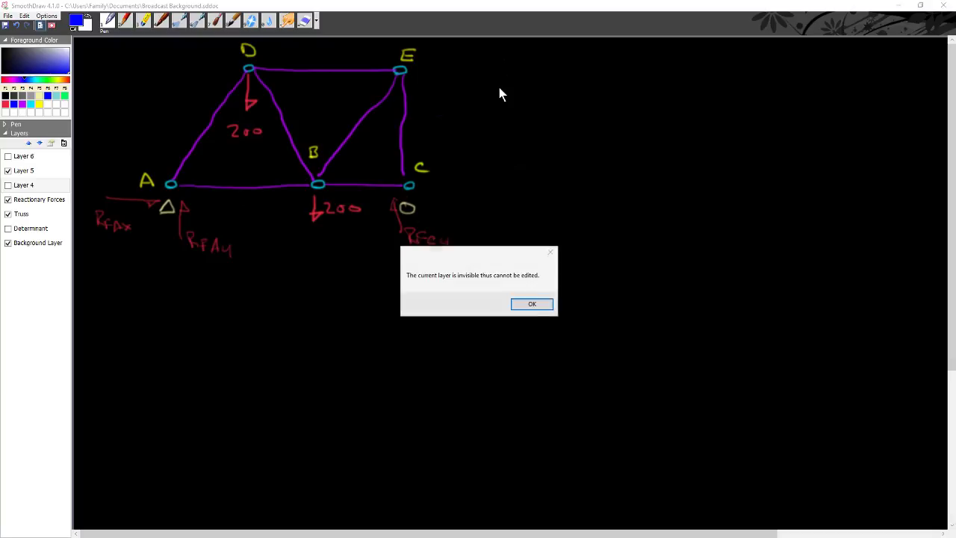
left_click(533, 304)
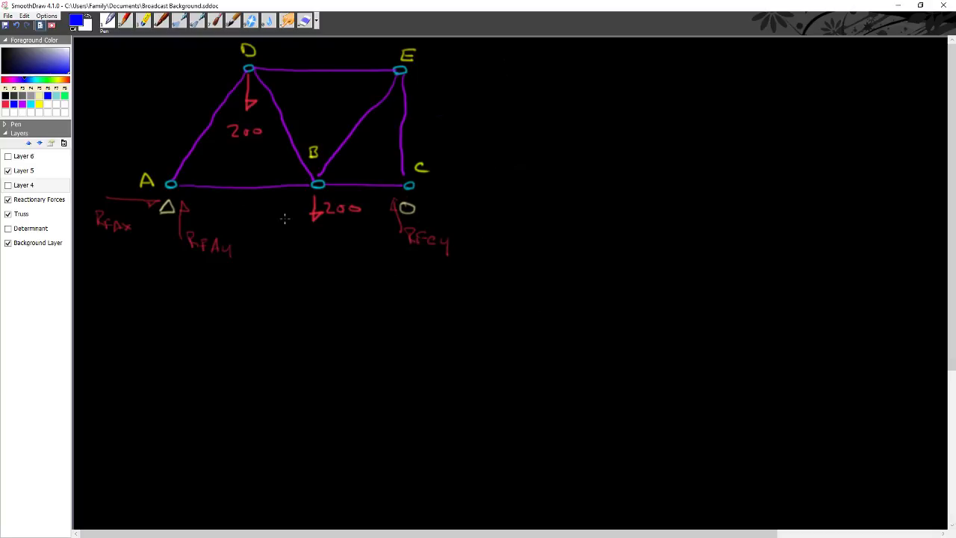
left_click(28, 172)
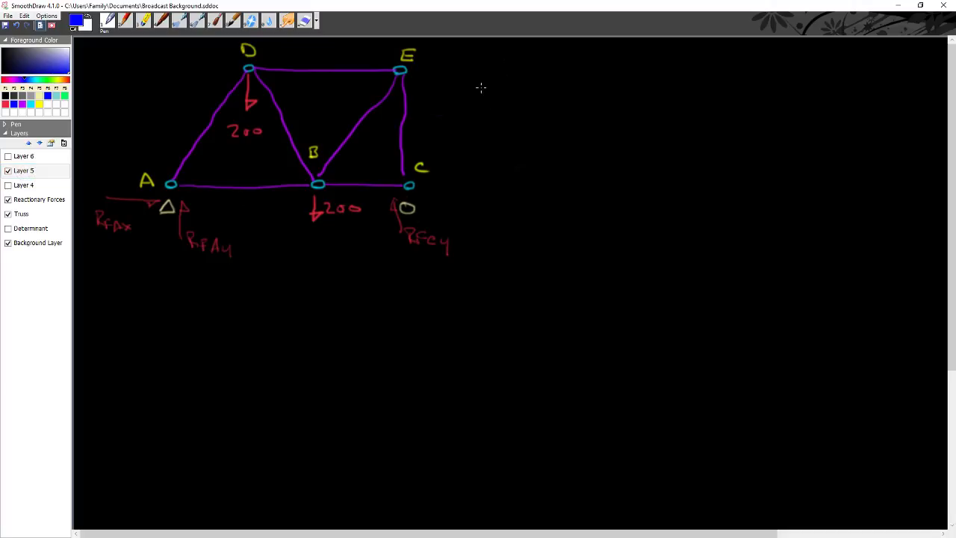
mouse_move(481, 88)
left_mouse_down()
mouse_move(506, 101)
mouse_move(534, 100)
left_mouse_up()
Complete Σm = 0 and draw the '+' curved-arrow sign-convention note at the top right.
left_click_drag(572, 92, 574, 92)
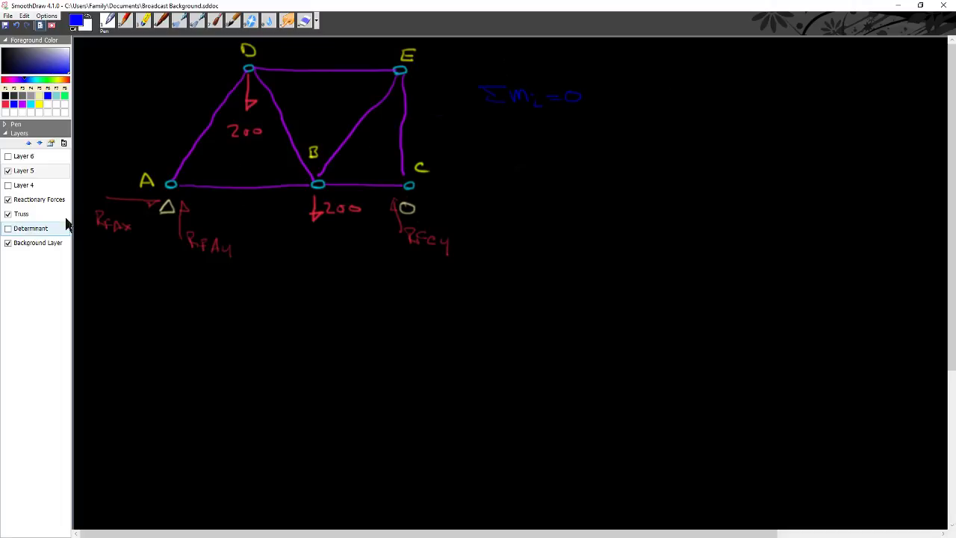
left_click(28, 215)
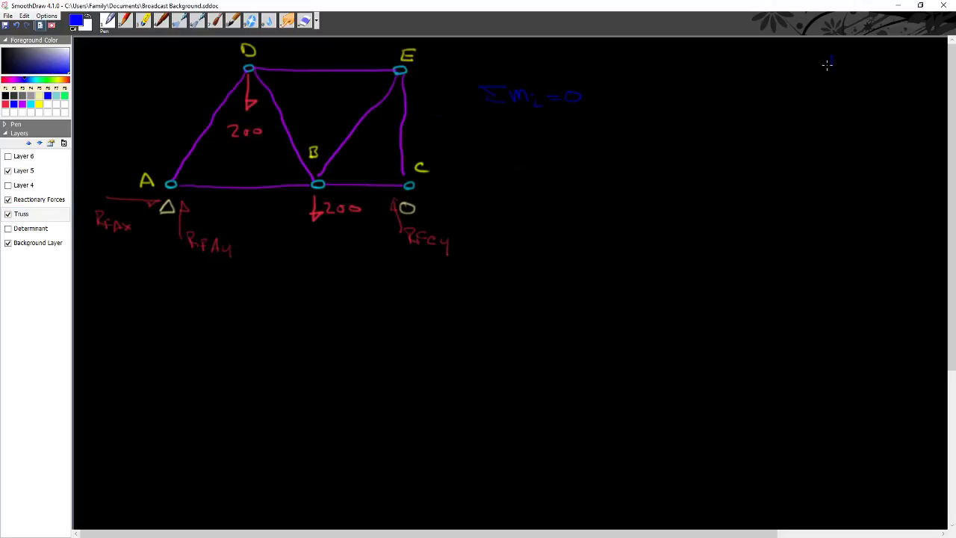
mouse_move(850, 72)
left_mouse_down()
mouse_move(849, 57)
mouse_move(893, 71)
mouse_move(924, 63)
mouse_move(914, 52)
mouse_move(903, 60)
left_mouse_up()
On Layer 5, extend the equation to Σm = m_A + m_B + m_C.
left_click(34, 171)
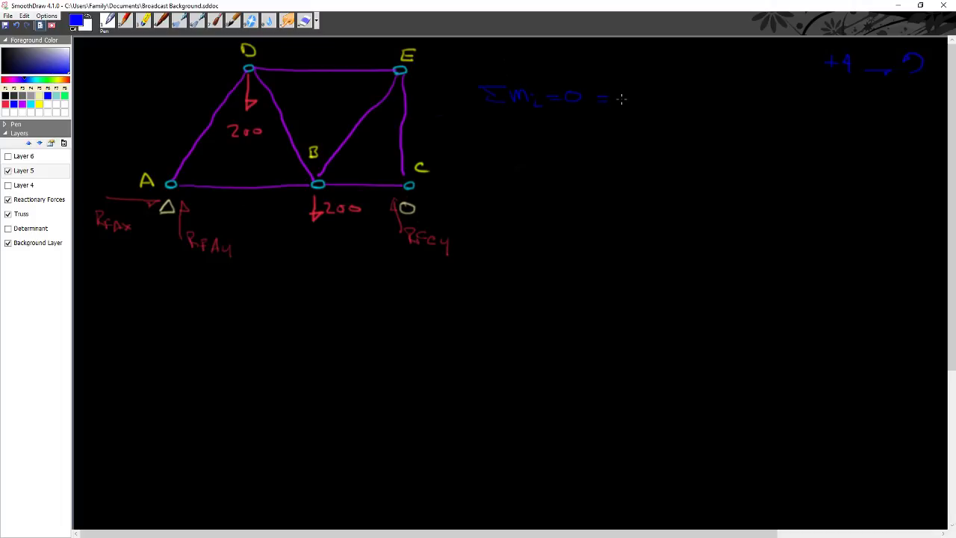
left_click_drag(622, 95, 649, 103)
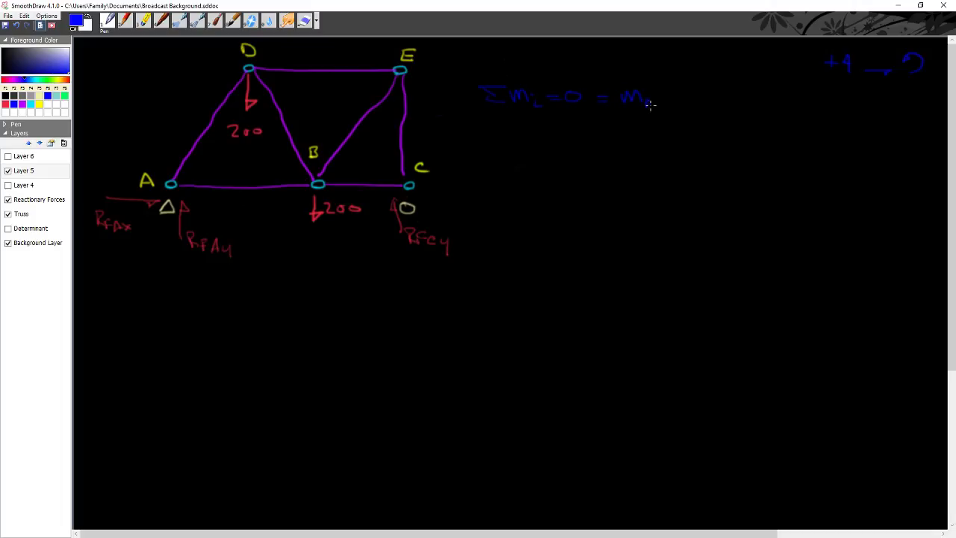
left_click(328, 188)
left_click_drag(670, 91, 690, 91)
left_click_drag(709, 91, 736, 101)
Write m = (F)(d) below and sketch point A with distance d and force F.
left_click_drag(476, 134, 531, 142)
left_click_drag(530, 135, 588, 142)
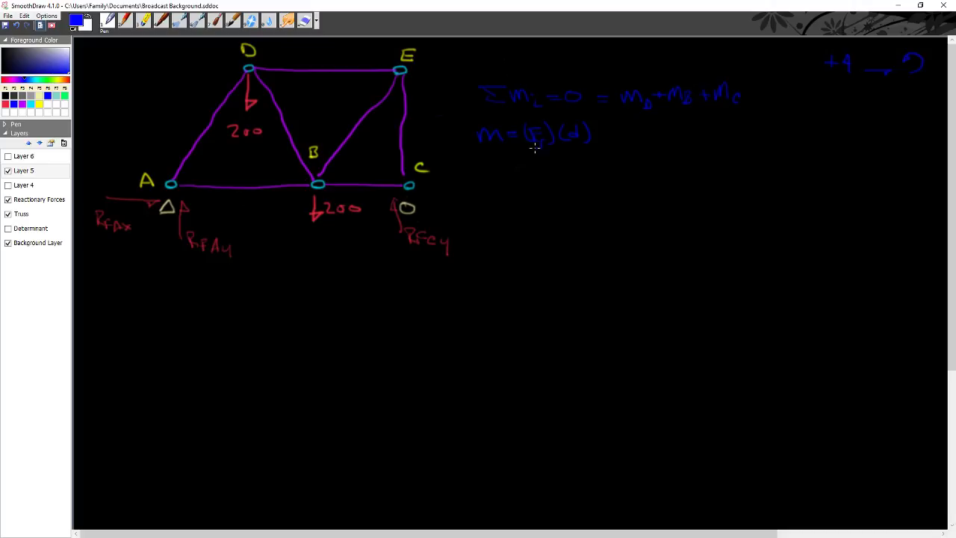
left_click_drag(538, 147, 553, 151)
mouse_move(641, 143)
left_mouse_down()
mouse_move(726, 149)
mouse_move(690, 173)
left_mouse_up()
mouse_move(720, 132)
left_mouse_down()
mouse_move(723, 146)
mouse_move(730, 135)
left_mouse_up()
left_click_drag(719, 137, 700, 135)
left_click(307, 22)
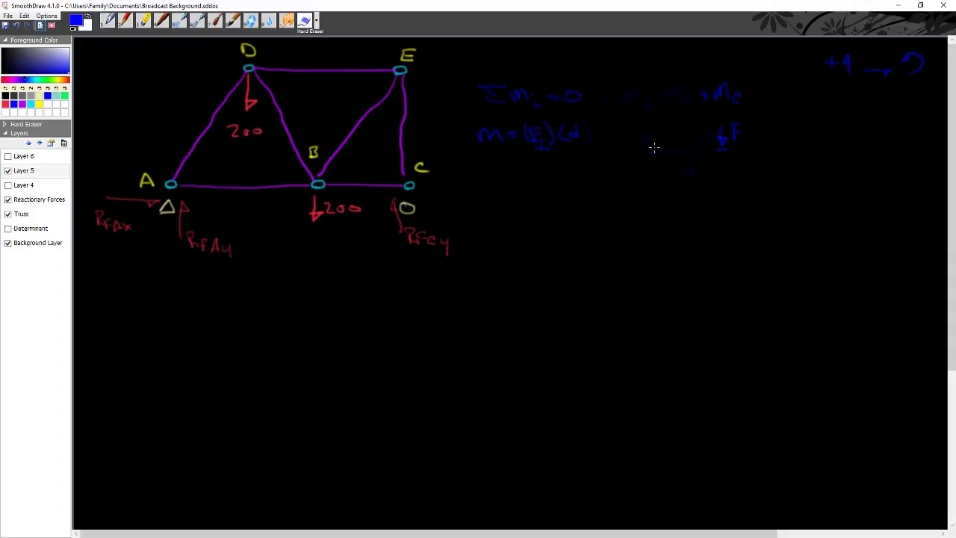
Erase the blue moment equations and sketch, then return to the Pen.
left_click_drag(653, 147, 728, 149)
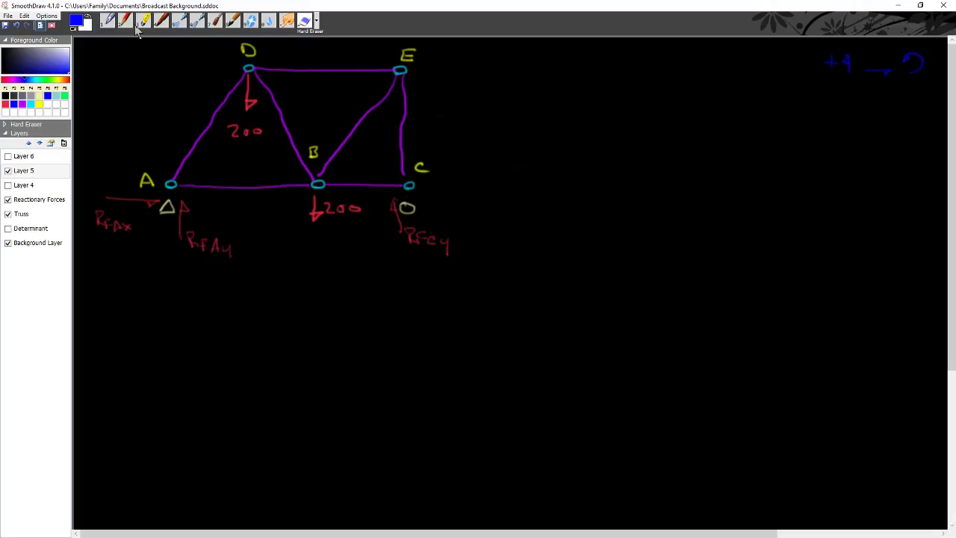
left_click(109, 24)
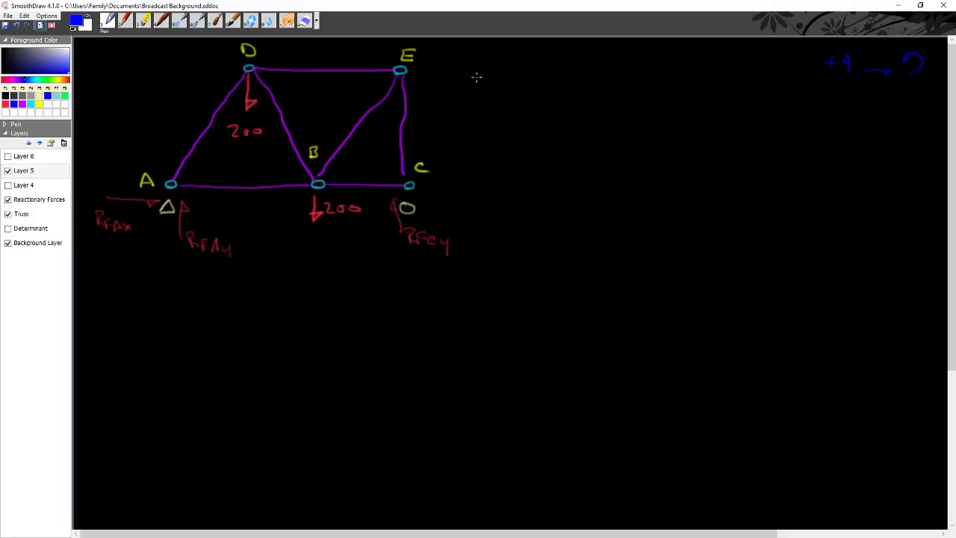
Write ΣMc = 200 lb (3 ft) + 200 lb (6 ft) + RFCy (9 ft), marking truss spacings.
mouse_move(485, 74)
left_mouse_down()
mouse_move(470, 78)
mouse_move(535, 85)
left_mouse_up()
left_click_drag(527, 88, 535, 88)
mouse_move(553, 79)
left_mouse_down()
mouse_move(564, 90)
mouse_move(616, 91)
left_mouse_up()
left_click_drag(322, 47, 320, 54)
left_click_drag(388, 44, 390, 50)
left_click_drag(644, 74, 678, 87)
mouse_move(563, 113)
left_mouse_down()
mouse_move(618, 106)
mouse_move(624, 115)
mouse_move(551, 112)
mouse_move(566, 102)
mouse_move(593, 117)
mouse_move(641, 99)
mouse_move(670, 114)
left_mouse_up()
left_click_drag(674, 106, 688, 116)
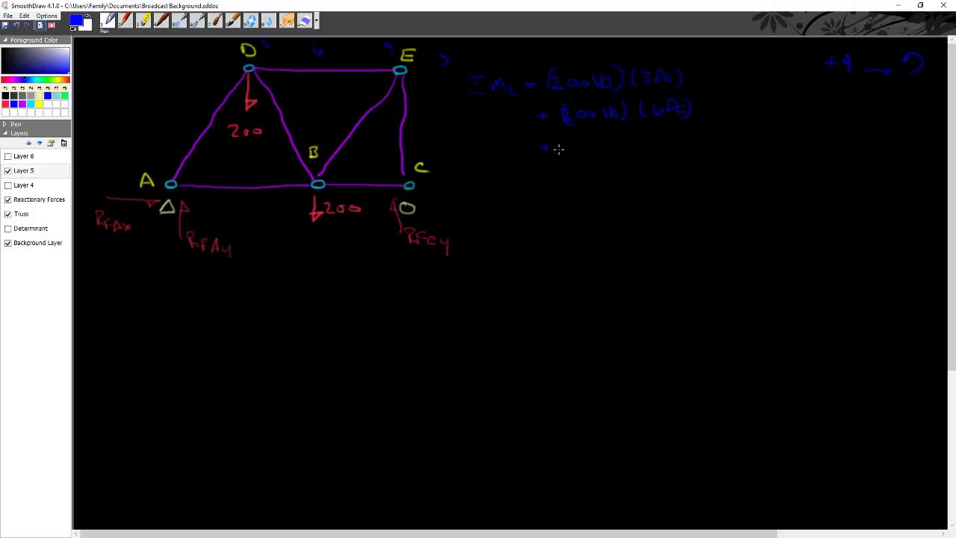
mouse_move(561, 144)
left_mouse_down()
mouse_move(595, 153)
mouse_move(598, 164)
mouse_move(554, 159)
left_mouse_up()
left_click_drag(610, 136, 611, 162)
mouse_move(637, 138)
left_mouse_down()
mouse_move(632, 158)
mouse_move(646, 147)
mouse_move(661, 156)
left_mouse_up()
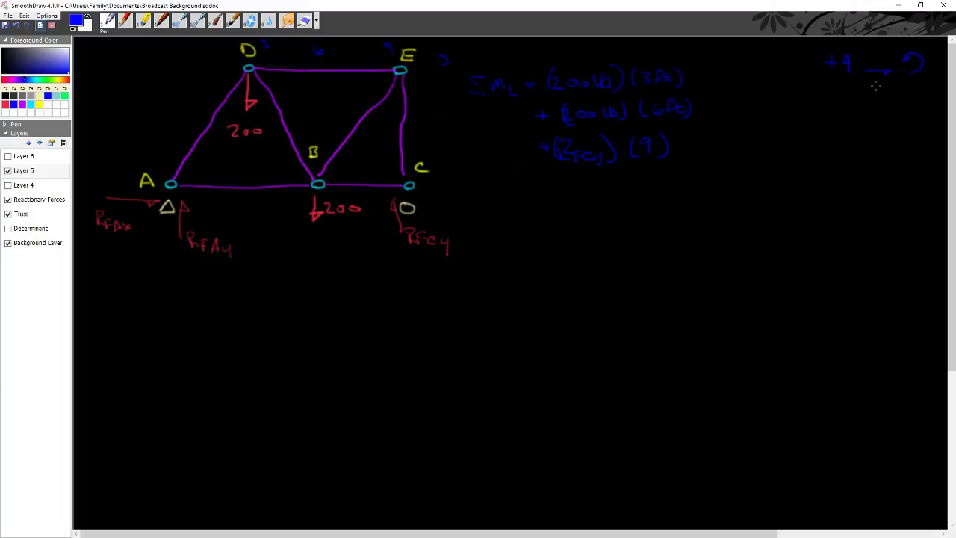
Underline the sign note and simplify to 600 ft lb − 1200 ft lb + RFcy term.
left_click_drag(905, 83, 920, 87)
mouse_move(494, 202)
left_mouse_down()
mouse_move(573, 193)
mouse_move(565, 200)
mouse_move(582, 201)
mouse_move(573, 198)
mouse_move(609, 198)
left_mouse_up()
mouse_move(623, 194)
left_mouse_down()
mouse_move(705, 196)
mouse_move(714, 182)
mouse_move(732, 196)
left_mouse_up()
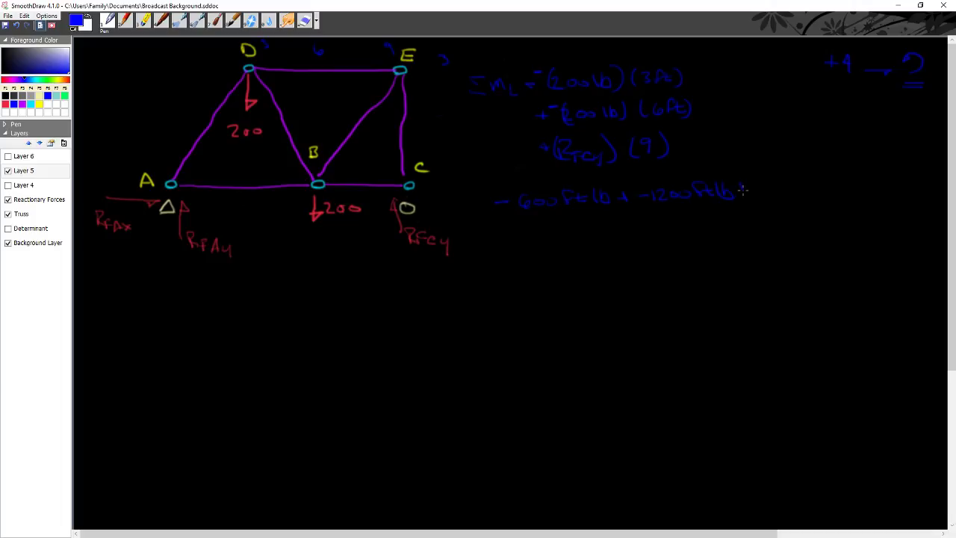
left_click_drag(755, 185, 762, 199)
mouse_move(771, 192)
left_mouse_down()
mouse_move(793, 177)
mouse_move(800, 191)
mouse_move(812, 176)
mouse_move(853, 179)
left_mouse_up()
Solve RFcy = 1800 ft lb / 9 ft = 200 lb up and circle the answer.
mouse_move(523, 239)
left_mouse_down()
mouse_move(521, 255)
mouse_move(592, 244)
left_mouse_up()
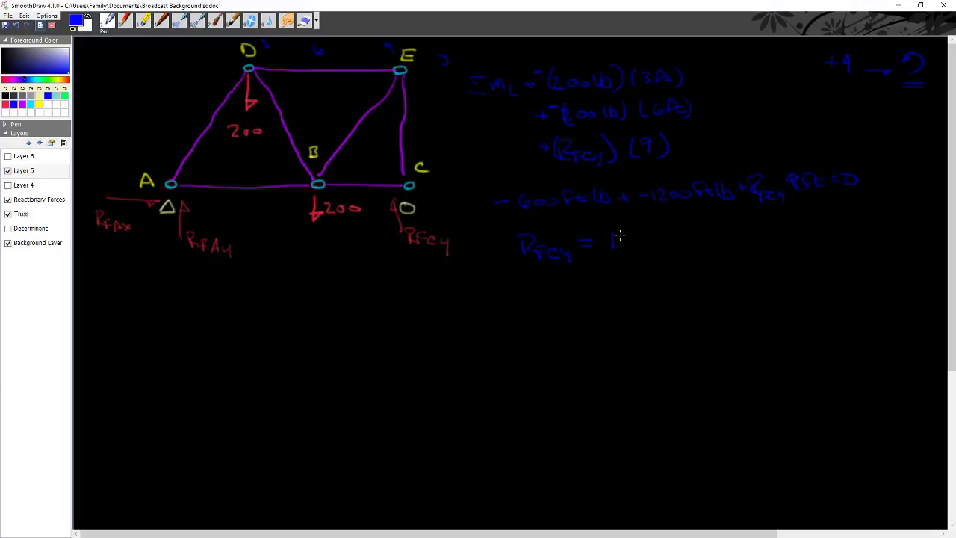
mouse_move(635, 233)
left_mouse_down()
mouse_move(631, 243)
mouse_move(703, 236)
left_mouse_up()
left_click_drag(708, 225, 712, 234)
mouse_move(610, 255)
left_mouse_down()
mouse_move(657, 253)
mouse_move(636, 277)
mouse_move(664, 264)
left_mouse_up()
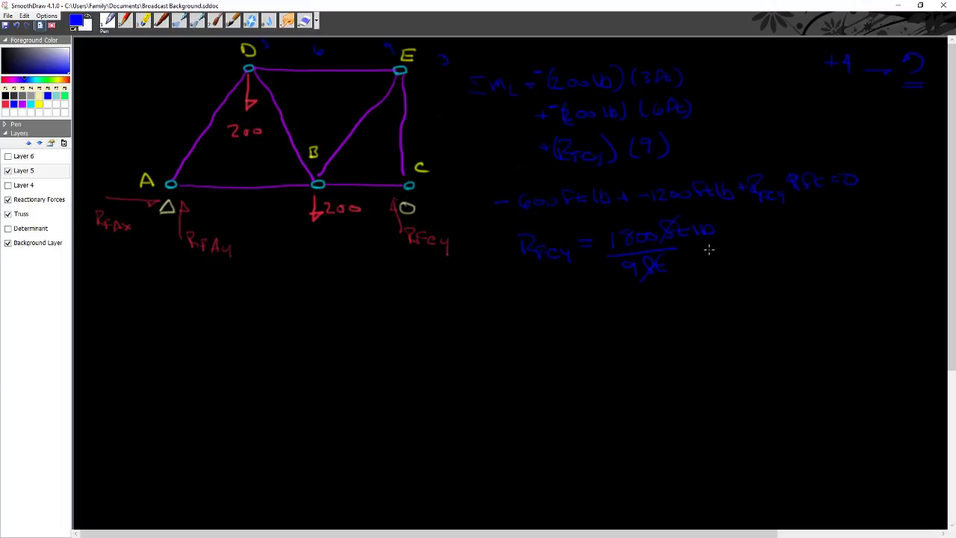
mouse_move(762, 233)
left_mouse_down()
mouse_move(782, 245)
mouse_move(786, 236)
mouse_move(813, 239)
left_mouse_up()
left_click_drag(846, 227, 858, 228)
left_click_drag(862, 225, 873, 233)
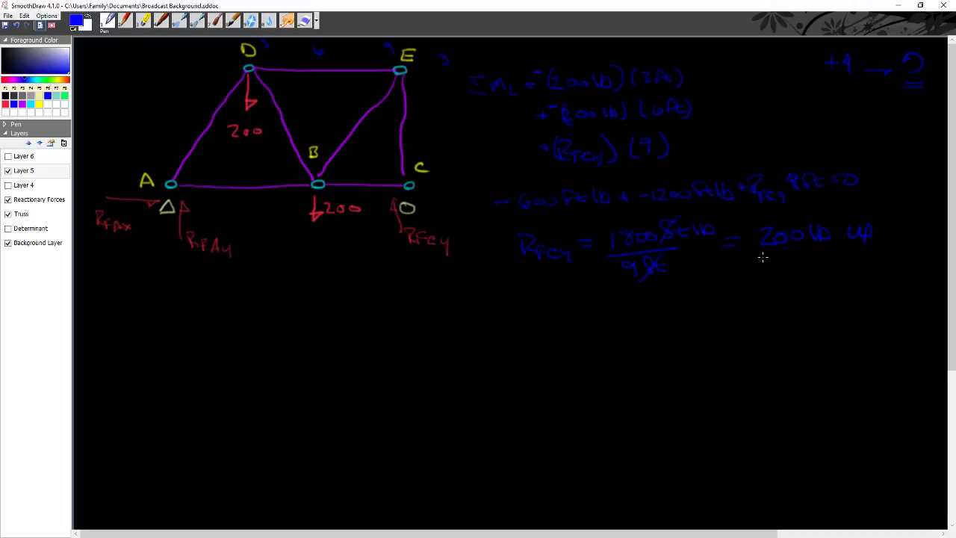
mouse_move(799, 260)
left_mouse_down()
mouse_move(766, 259)
mouse_move(764, 232)
mouse_move(825, 218)
mouse_move(877, 224)
mouse_move(867, 245)
mouse_move(767, 256)
left_mouse_up()
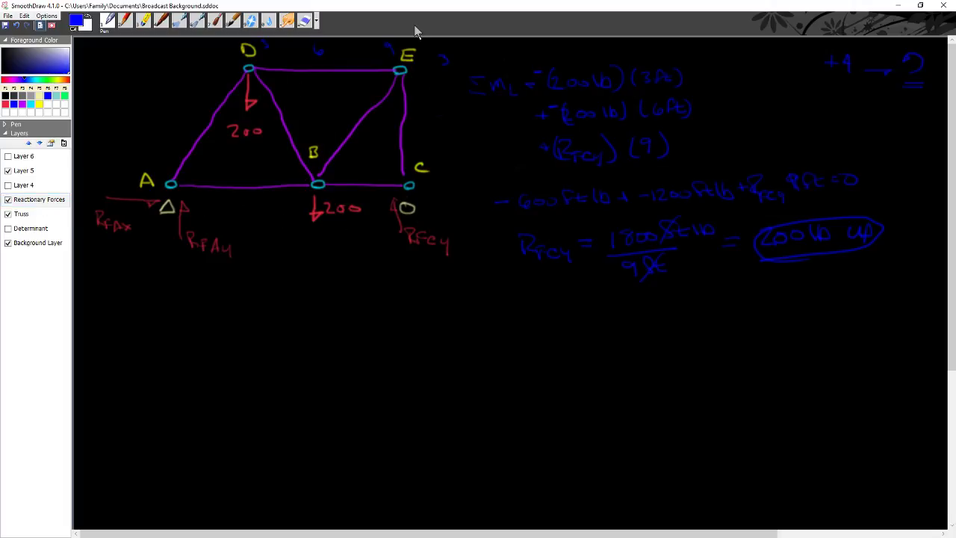
Erase the RFcy label at support C and write 200 lb there in red.
key("e")
mouse_move(446, 261)
left_mouse_down()
mouse_move(443, 243)
mouse_move(408, 228)
left_mouse_up()
key("e")
left_click(5, 104)
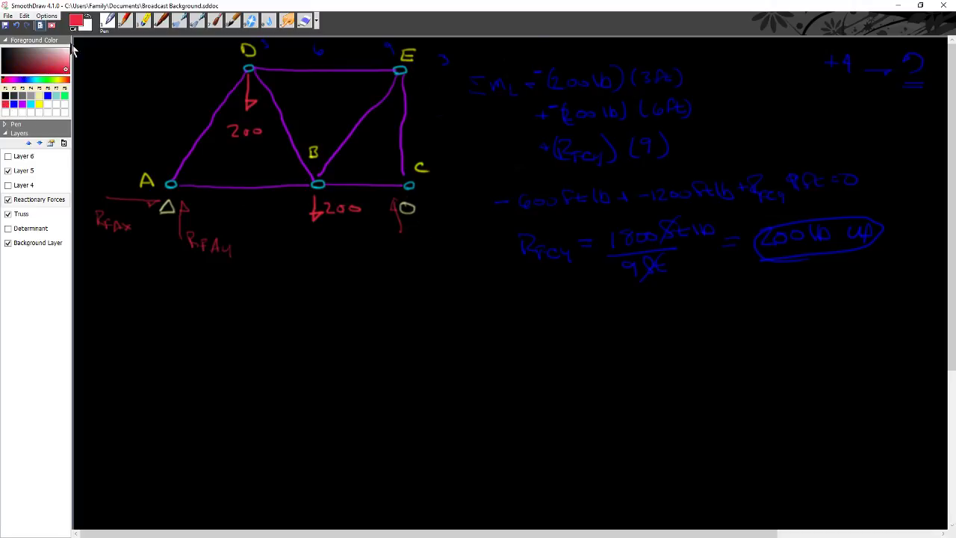
left_click(303, 211)
left_click_drag(407, 229, 446, 236)
left_click_drag(449, 227, 454, 234)
left_click(17, 172)
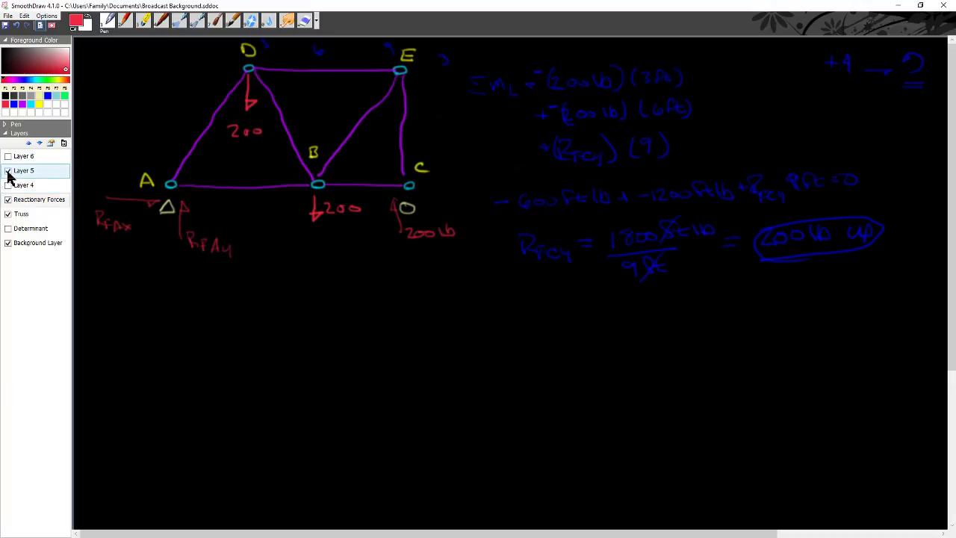
Hide Layer 5, show Layer 4, and erase the yellow ellipse and its marks.
left_click(8, 172)
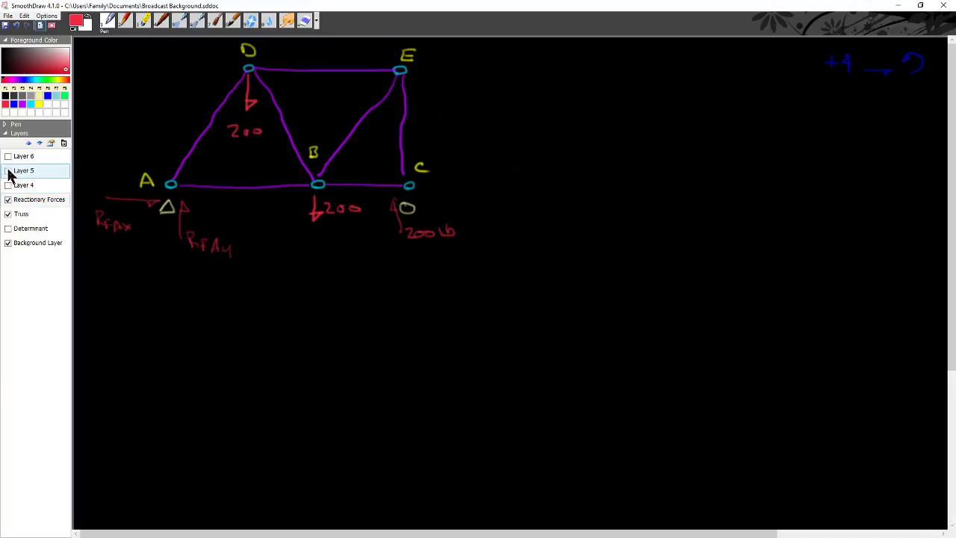
left_click(9, 187)
left_click(9, 185)
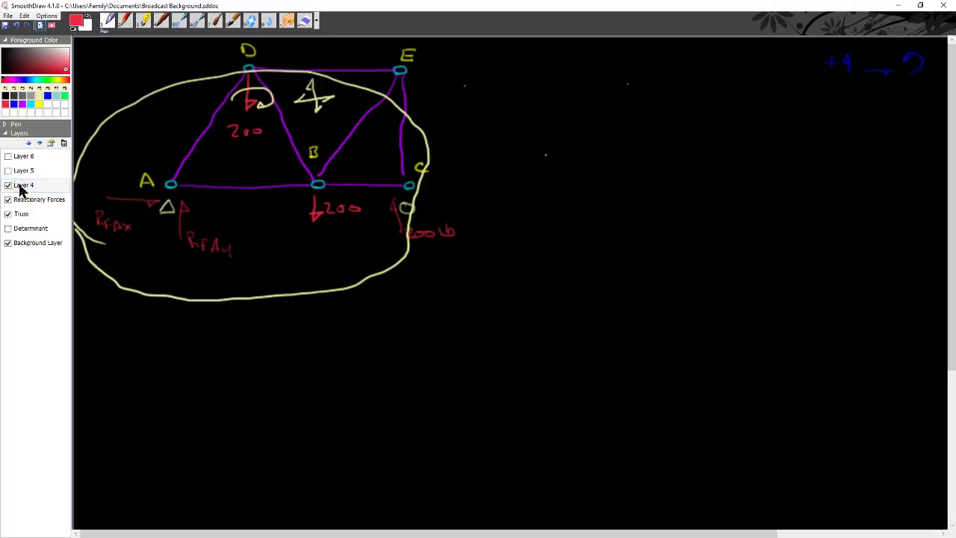
left_click(304, 21)
mouse_move(142, 97)
left_mouse_down()
mouse_move(181, 80)
mouse_move(307, 64)
mouse_move(373, 74)
mouse_move(429, 194)
mouse_move(390, 245)
mouse_move(199, 293)
mouse_move(129, 288)
mouse_move(88, 262)
mouse_move(72, 217)
mouse_move(86, 158)
left_mouse_up()
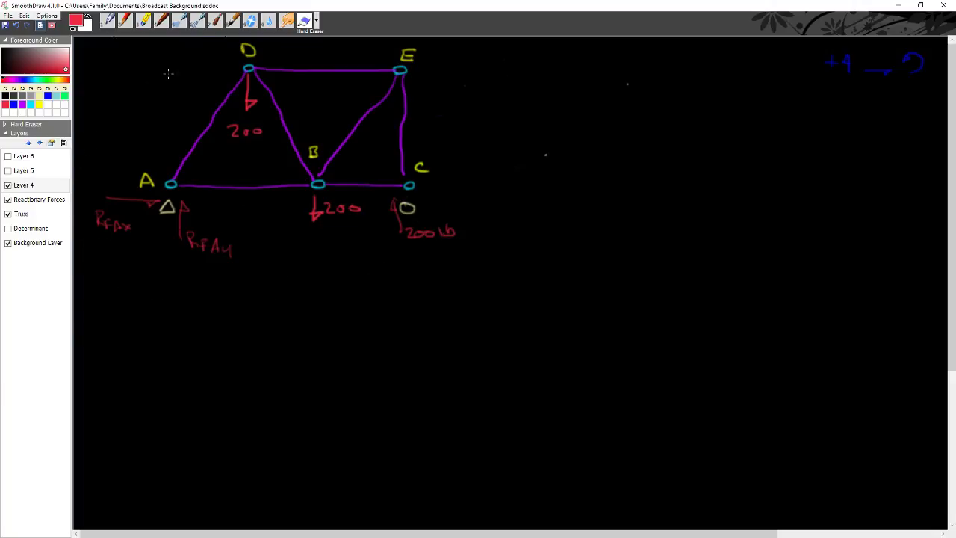
left_click(109, 21)
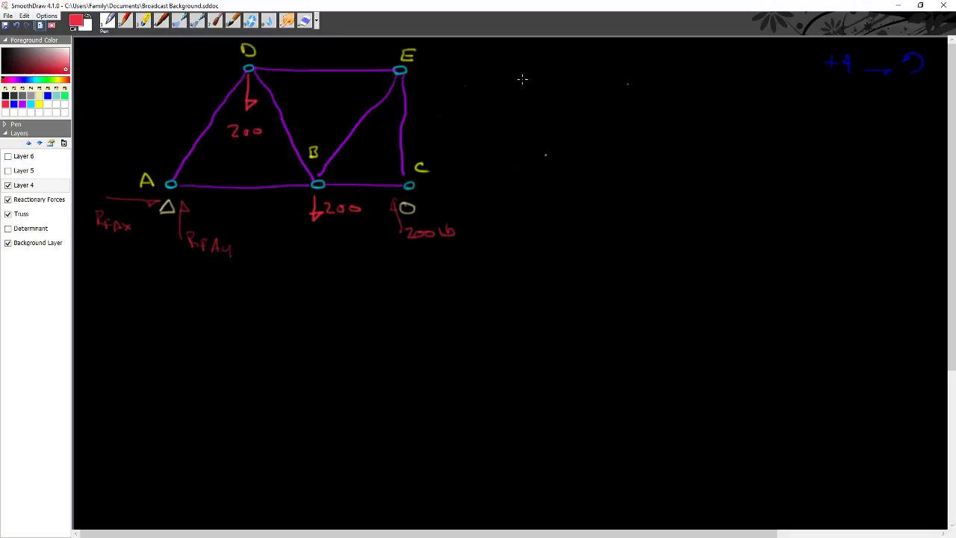
Write ΣFx = 0 and ΣFy = 0 in red, then underline RFAx in yellow.
mouse_move(508, 78)
left_mouse_down()
mouse_move(525, 76)
mouse_move(522, 94)
mouse_move(542, 78)
mouse_move(553, 95)
mouse_move(575, 82)
left_mouse_up()
mouse_move(566, 86)
left_mouse_down()
mouse_move(620, 73)
mouse_move(641, 88)
left_mouse_up()
left_click_drag(638, 76, 646, 82)
mouse_move(648, 82)
left_mouse_down()
mouse_move(653, 93)
mouse_move(672, 76)
left_mouse_up()
left_click_drag(663, 80, 682, 74)
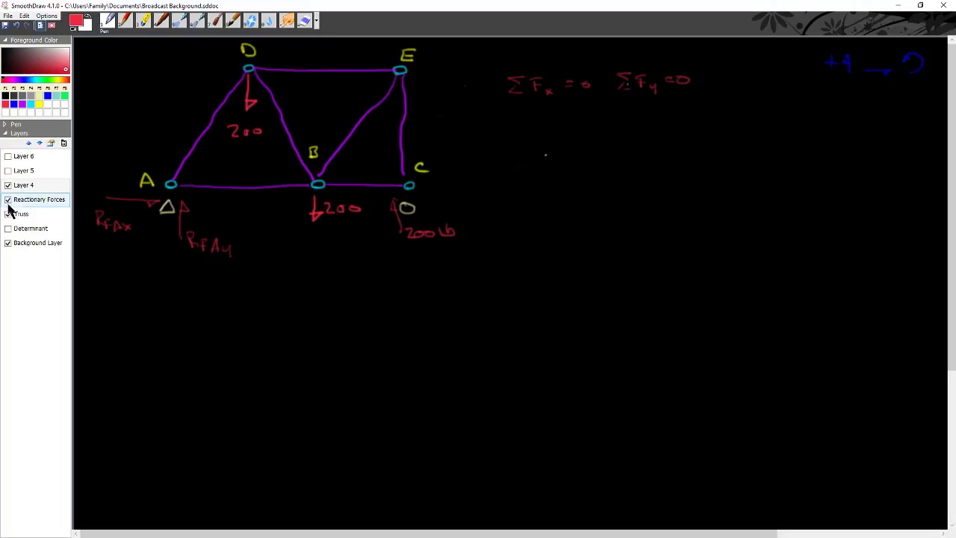
left_click(307, 23)
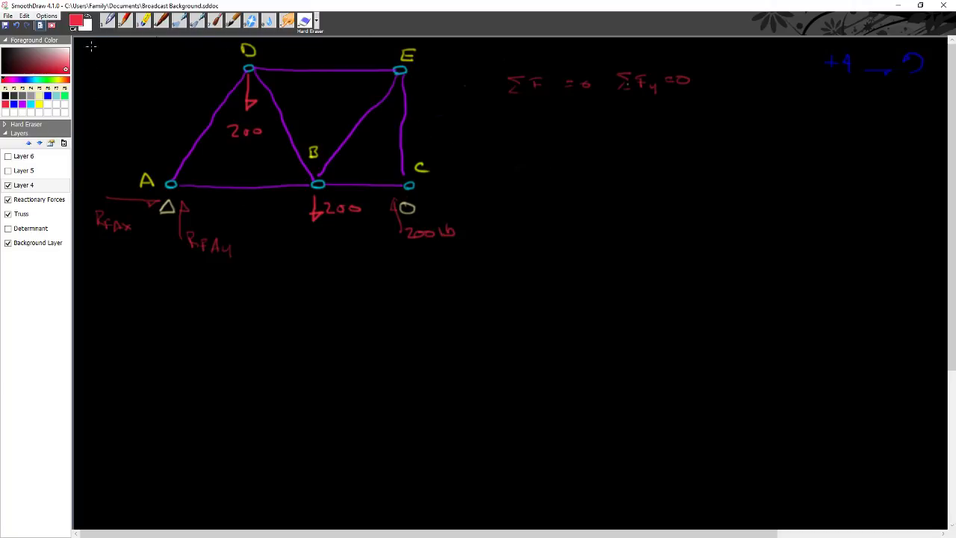
left_click(108, 22)
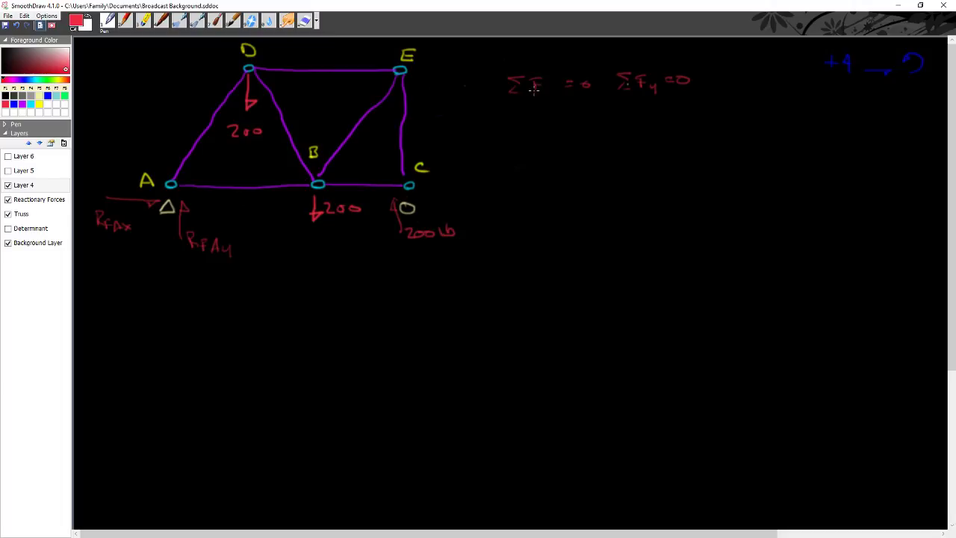
left_click_drag(539, 86, 540, 94)
left_click(40, 104)
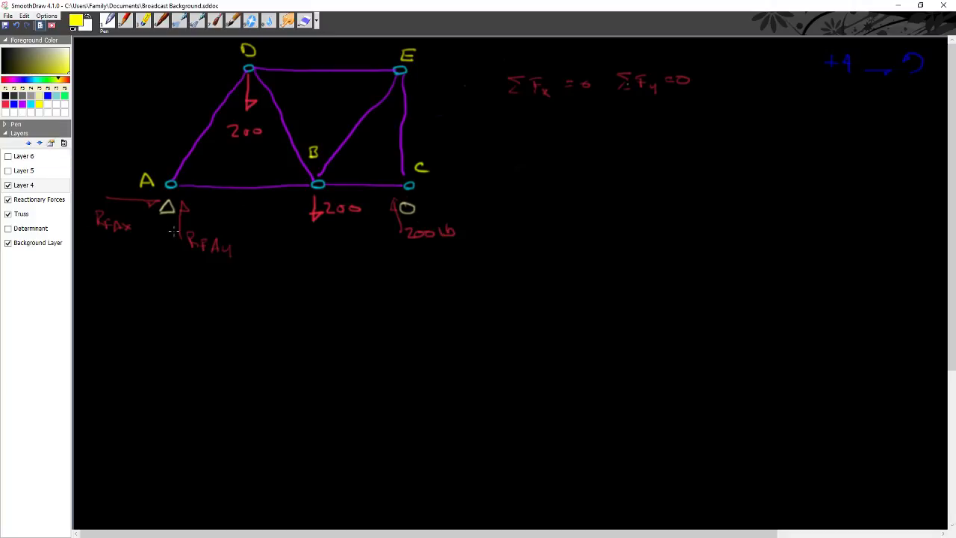
left_click_drag(95, 242, 132, 242)
Write 0 = RFAx in red and relabel support A's horizontal reaction as 0 lb.
left_click(6, 105)
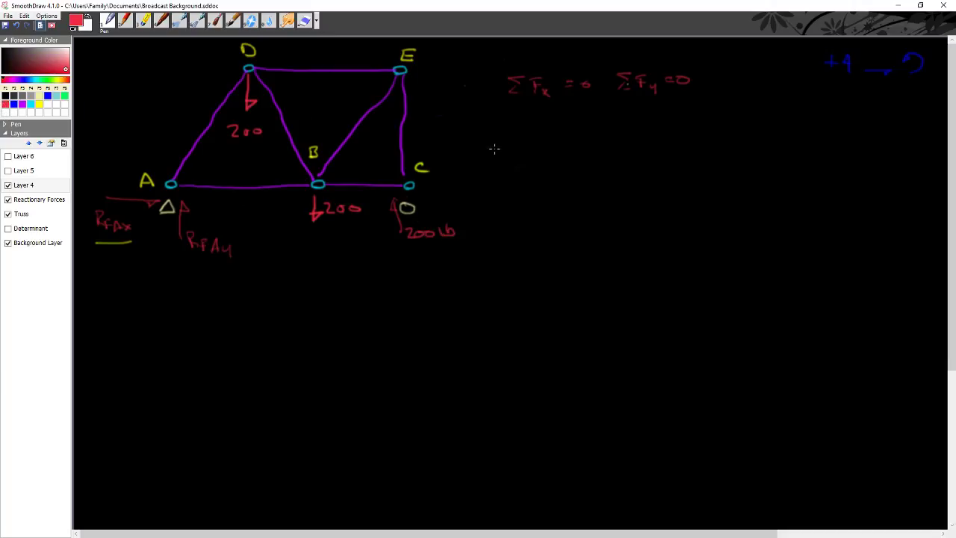
mouse_move(496, 153)
left_mouse_down()
mouse_move(527, 149)
mouse_move(551, 164)
mouse_move(558, 152)
mouse_move(576, 164)
left_mouse_up()
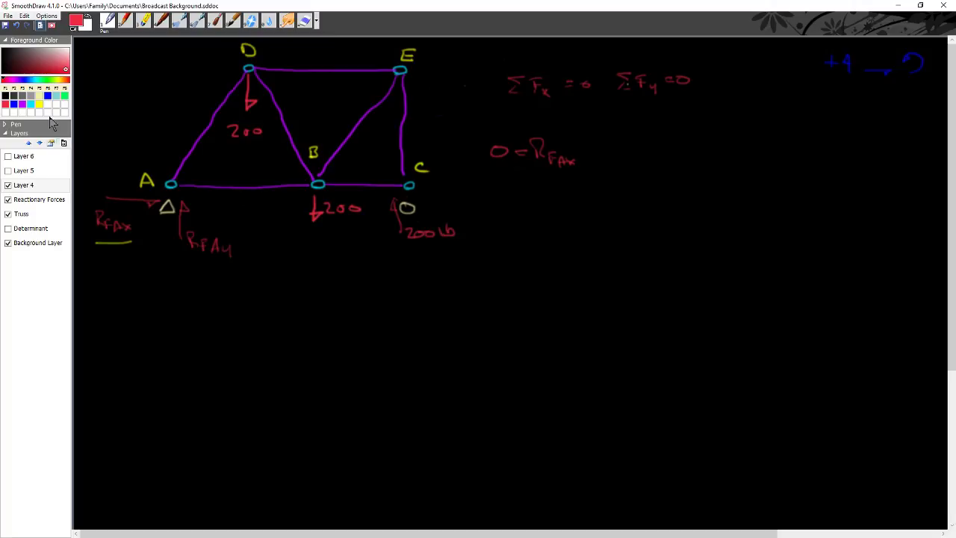
left_click(37, 198)
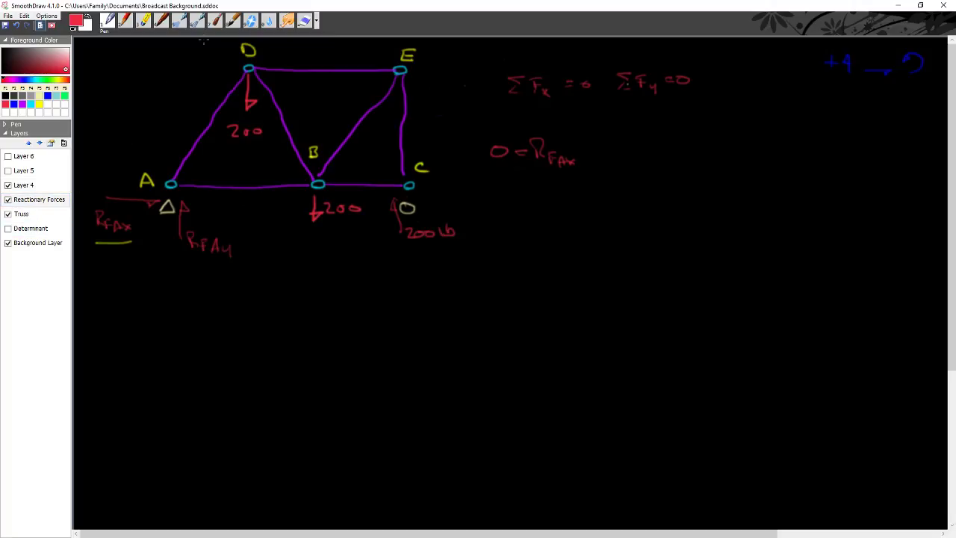
key("e")
left_click_drag(99, 214, 124, 232)
left_click(107, 21)
mouse_move(121, 216)
left_mouse_down()
mouse_move(112, 224)
mouse_move(123, 216)
mouse_move(139, 223)
left_mouse_up()
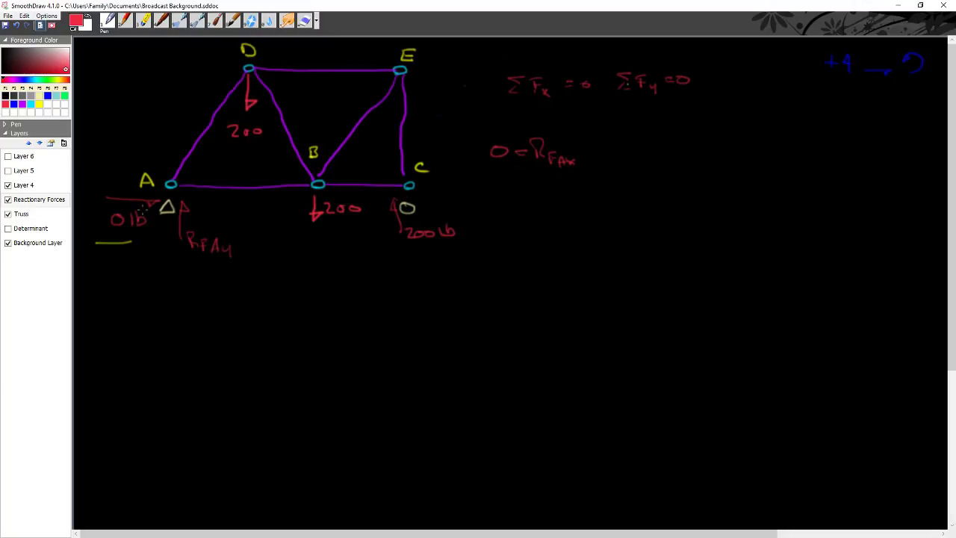
left_click(30, 186)
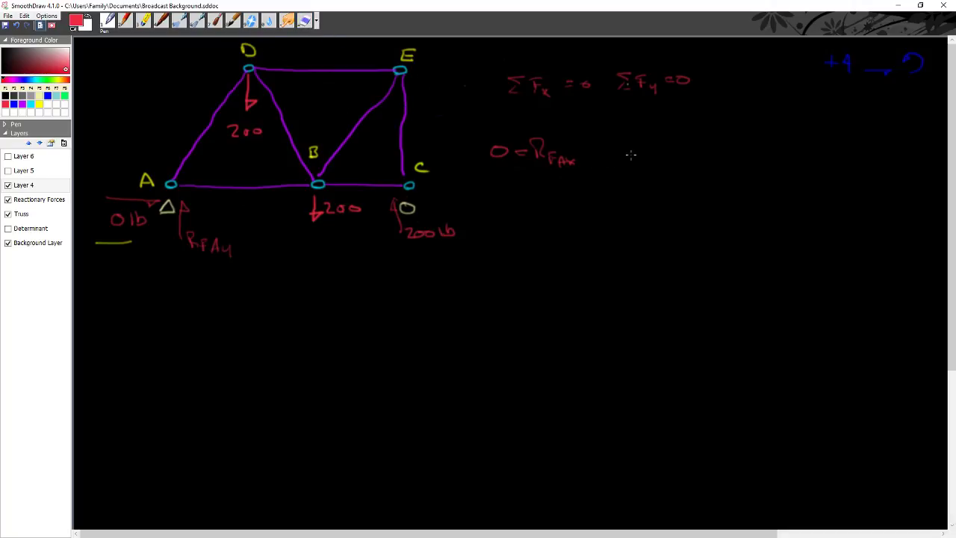
Write the vertical balance ΣFy = FD + FB + FC + FA in red beside 0 = RFAx.
mouse_move(627, 142)
left_mouse_down()
mouse_move(620, 149)
mouse_move(635, 157)
left_mouse_up()
left_click_drag(632, 145, 640, 150)
left_click_drag(641, 152, 644, 157)
mouse_move(648, 152)
left_mouse_down()
mouse_move(647, 164)
mouse_move(670, 148)
left_mouse_up()
left_click_drag(688, 149, 697, 153)
mouse_move(714, 143)
left_mouse_down()
mouse_move(714, 157)
mouse_move(723, 142)
left_mouse_up()
mouse_move(713, 149)
left_mouse_down()
mouse_move(732, 163)
mouse_move(745, 157)
left_mouse_up()
mouse_move(736, 152)
left_mouse_down()
mouse_move(756, 155)
mouse_move(765, 140)
mouse_move(770, 163)
left_mouse_up()
mouse_move(785, 142)
left_mouse_down()
mouse_move(785, 152)
mouse_move(797, 150)
left_mouse_up()
left_click_drag(794, 139, 805, 138)
mouse_move(796, 145)
left_mouse_down()
mouse_move(812, 158)
mouse_move(827, 152)
left_mouse_up()
left_click_drag(821, 148, 833, 147)
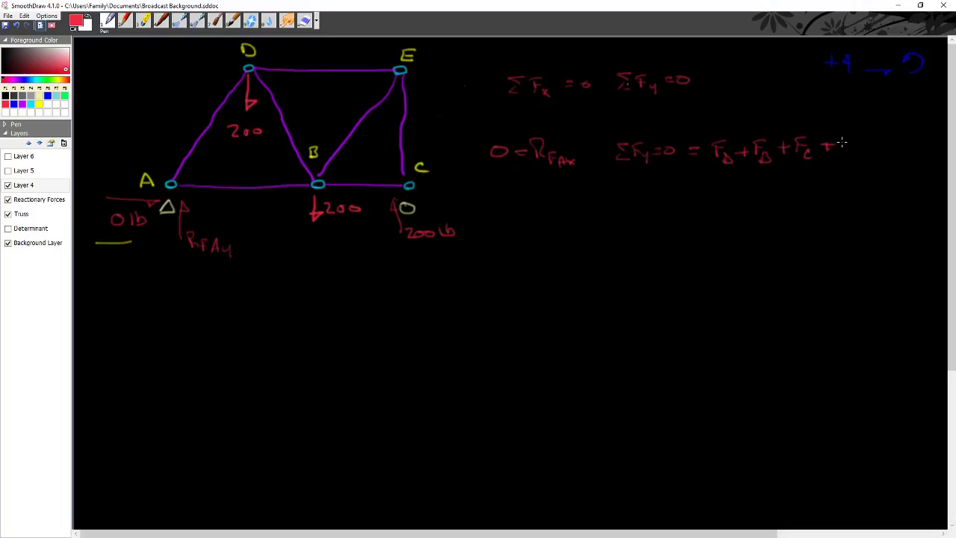
mouse_move(841, 139)
left_mouse_down()
mouse_move(841, 152)
mouse_move(850, 139)
left_mouse_up()
left_click_drag(842, 147, 858, 155)
Substitute the values below it: -200lb + -200lb + 200lb terms summed equal to 0.
left_click_drag(506, 220, 517, 219)
left_click_drag(524, 214, 536, 228)
left_click_drag(541, 214, 565, 222)
mouse_move(572, 212)
left_mouse_down()
mouse_move(580, 219)
mouse_move(572, 223)
left_mouse_up()
mouse_move(592, 210)
left_mouse_down()
mouse_move(592, 223)
mouse_move(666, 216)
left_mouse_up()
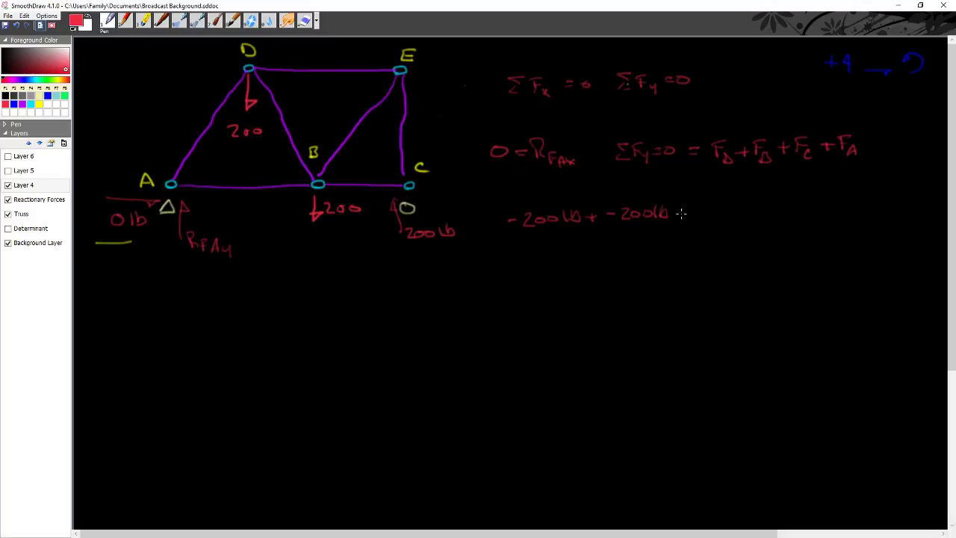
left_click_drag(677, 208, 678, 218)
mouse_move(674, 213)
left_mouse_down()
mouse_move(696, 217)
mouse_move(738, 215)
left_mouse_up()
mouse_move(756, 201)
left_mouse_down()
mouse_move(761, 218)
mouse_move(783, 223)
mouse_move(816, 202)
left_mouse_up()
left_click_drag(802, 209, 835, 200)
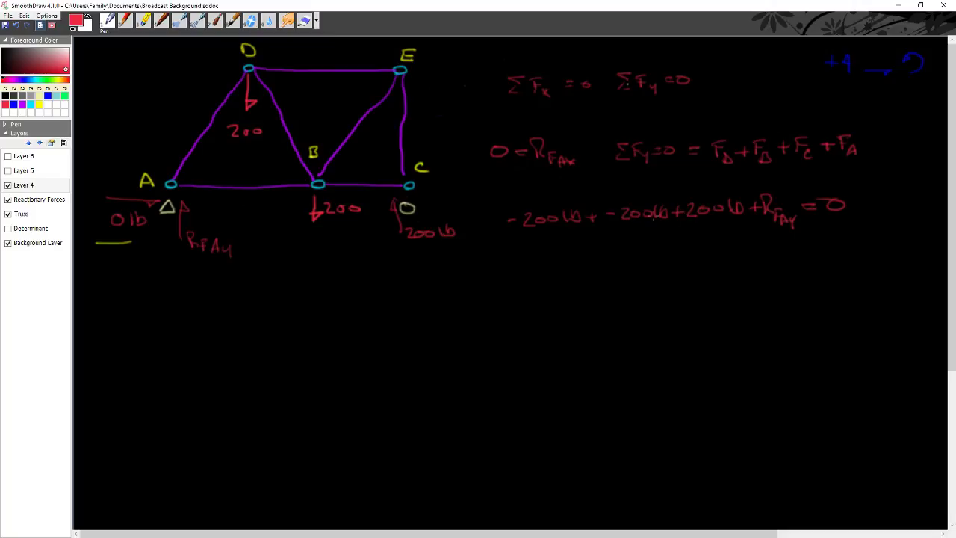
Cross out the cancelling 200lb terms and write RFAy = 200lb +↑.
left_click_drag(736, 197, 685, 226)
mouse_move(524, 251)
left_mouse_down()
mouse_move(523, 273)
mouse_move(536, 272)
mouse_move(536, 280)
mouse_move(556, 283)
mouse_move(583, 265)
left_mouse_up()
left_click_drag(573, 272, 604, 269)
mouse_move(610, 259)
left_mouse_down()
mouse_move(630, 267)
mouse_move(629, 259)
mouse_move(627, 269)
left_mouse_up()
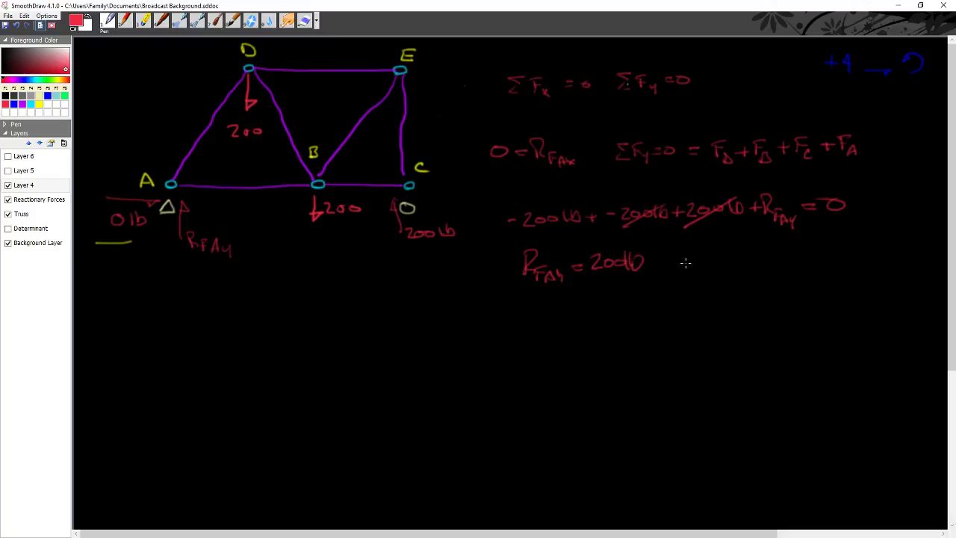
mouse_move(677, 251)
left_mouse_down()
mouse_move(677, 269)
mouse_move(684, 260)
mouse_move(699, 269)
mouse_move(688, 255)
left_mouse_up()
On the Reactionary Forces layer, erase the RFAy label below support A and write 200lb instead.
left_click(34, 203)
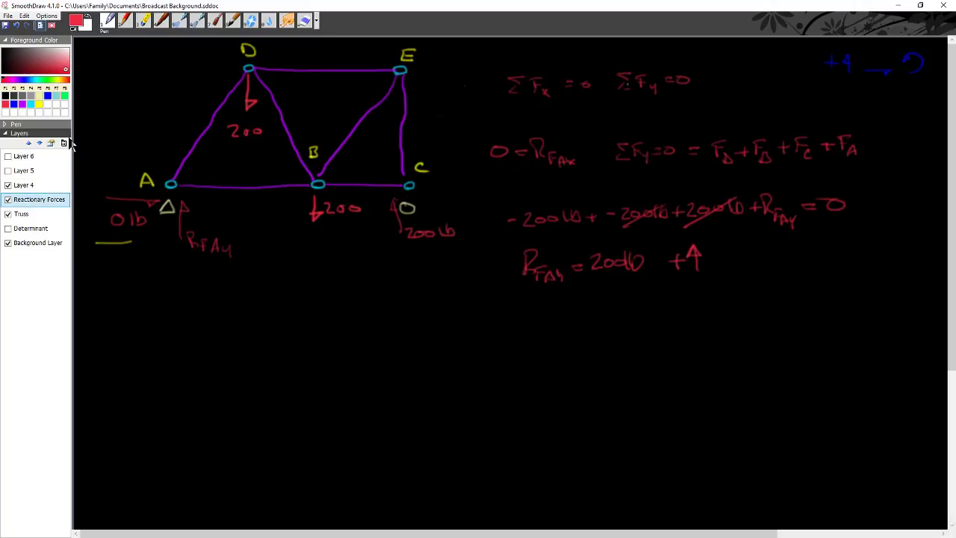
key("e")
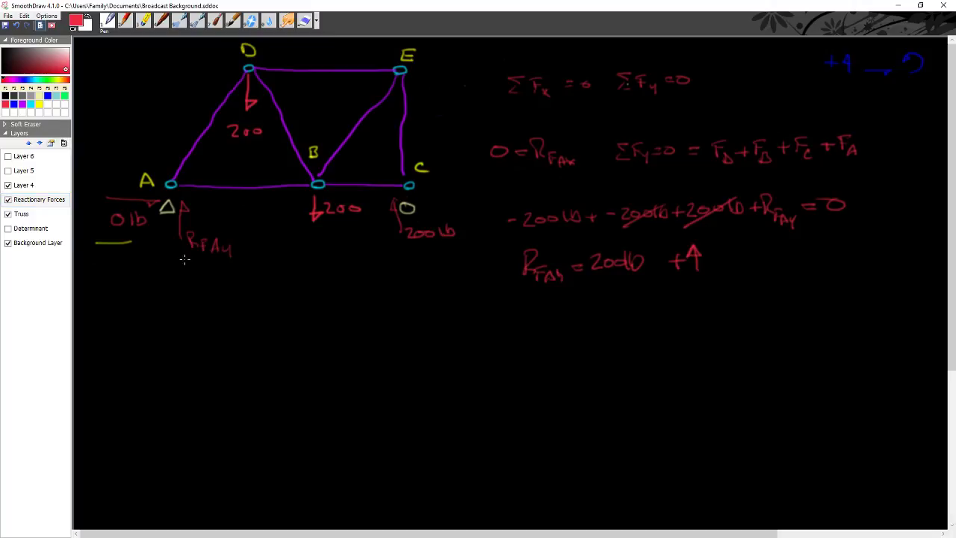
mouse_move(200, 246)
left_mouse_down()
mouse_move(191, 237)
mouse_move(228, 256)
left_mouse_up()
left_click(109, 21)
left_click_drag(190, 234, 240, 240)
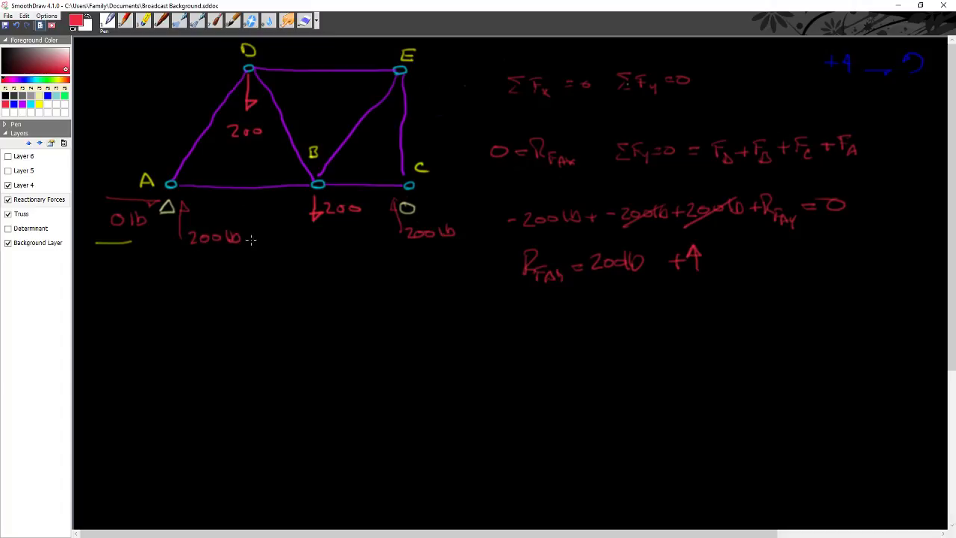